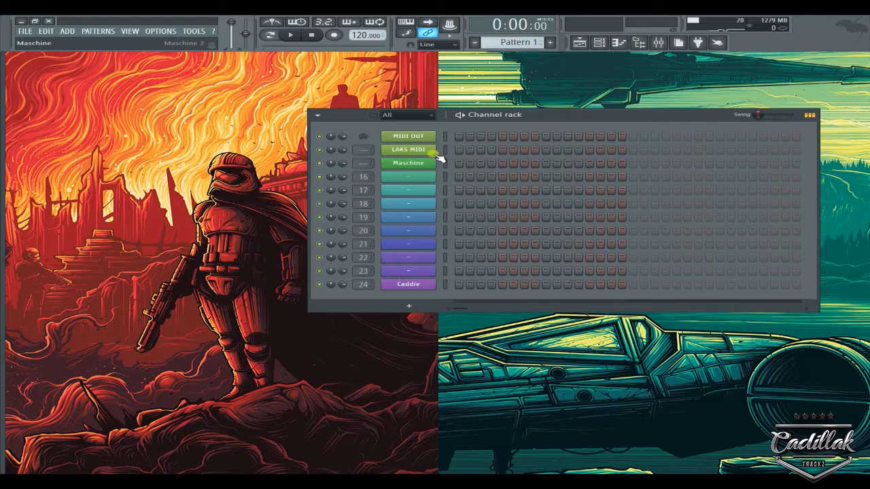
# - Show the playlist and move the Maschine plugin window down so the upper playlist tracks are uncovered
pyautogui.moveTo(272, 102); pyautogui.dragTo(266, 134)
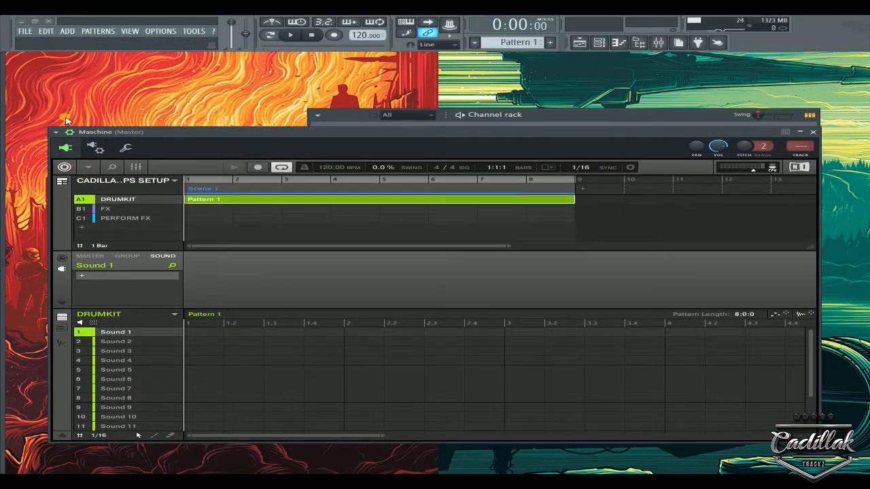
pyautogui.moveTo(208, 132); pyautogui.dragTo(211, 116)
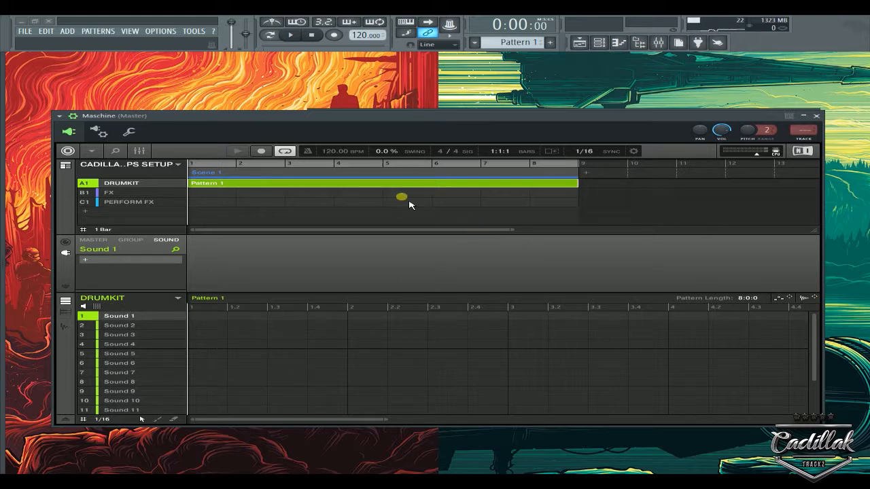
pyautogui.click(577, 46)
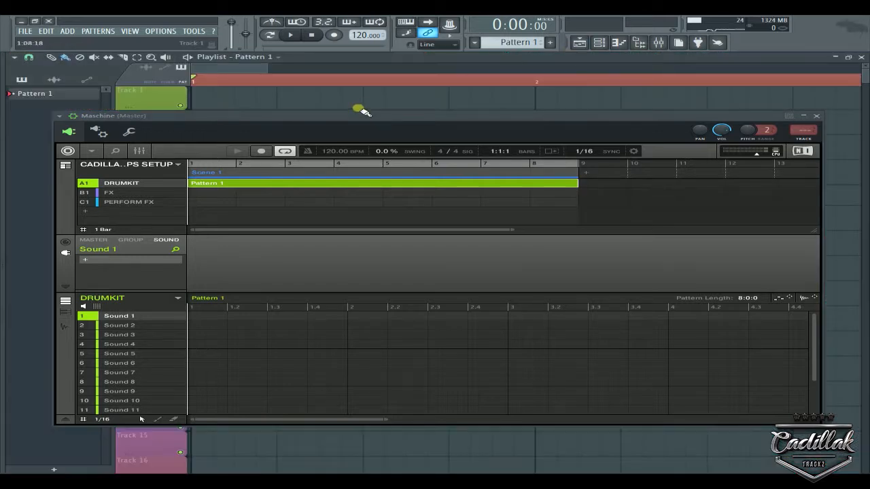
pyautogui.moveTo(355, 118); pyautogui.dragTo(362, 278)
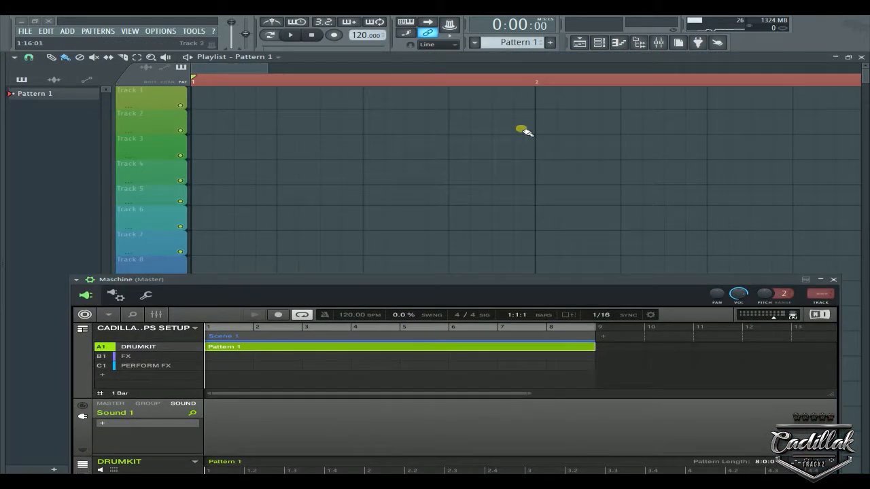
# - Open the Maschine channel's piano roll from the channel rack
pyautogui.click(600, 43)
pyautogui.rightClick(421, 163)
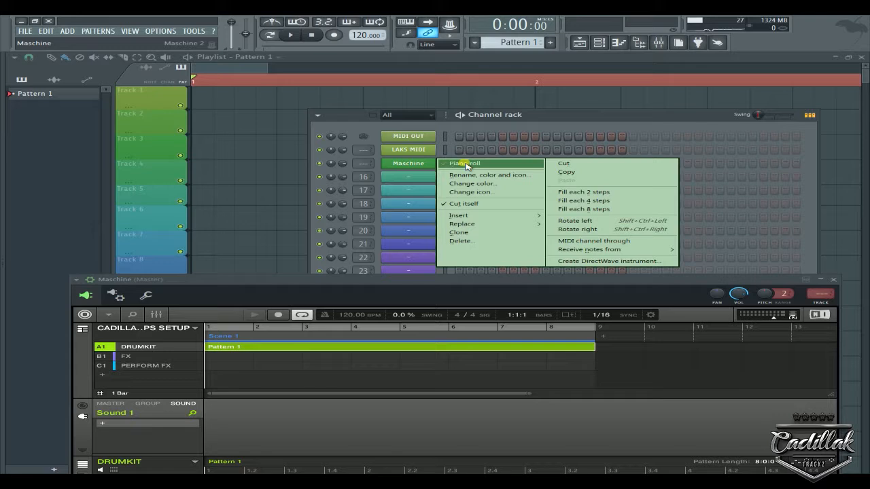
pyautogui.click(464, 165)
# - Move the Maschine plugin window back up, and close it together with the playlist
pyautogui.moveTo(491, 279); pyautogui.dragTo(472, 89)
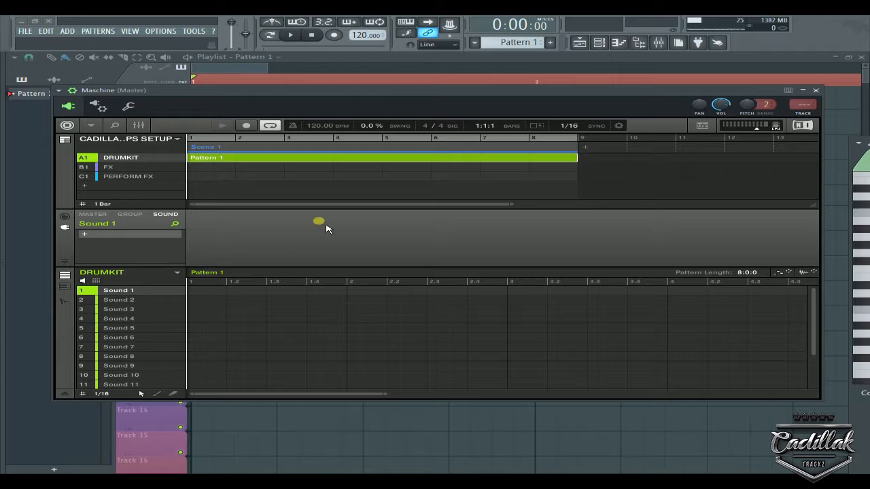
pyautogui.moveTo(365, 91); pyautogui.dragTo(366, 72)
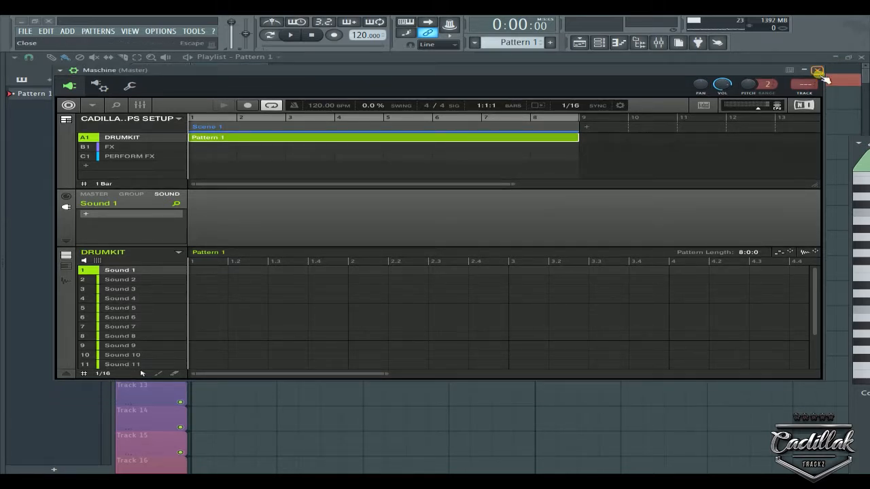
pyautogui.click(861, 57)
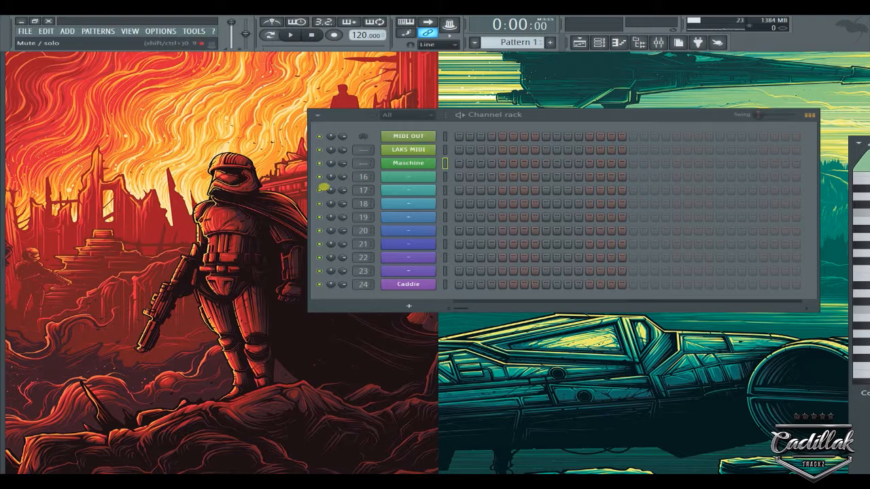
# - Run a short recording pass on Pattern 1, stop it and undo the last change
pyautogui.press('space')
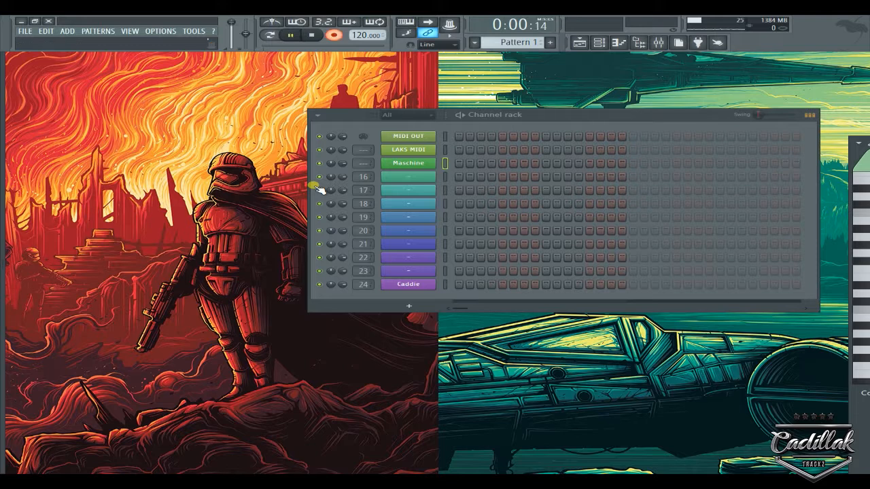
pyautogui.press('space')
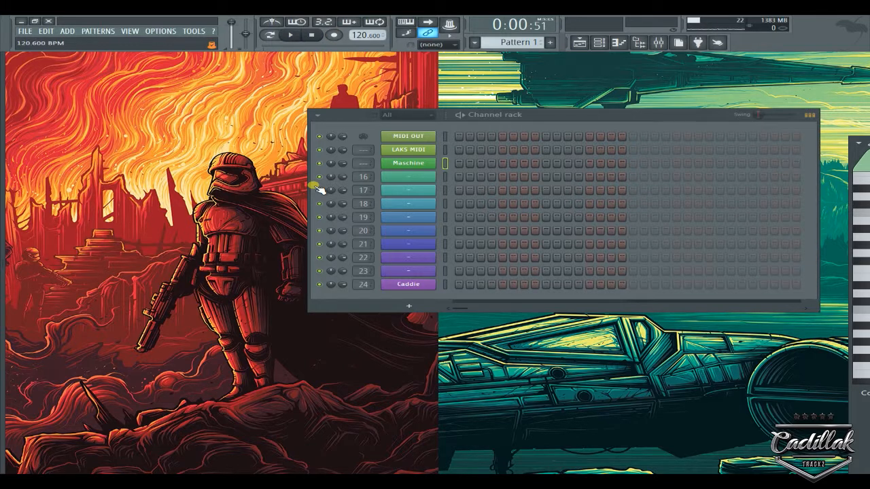
pyautogui.hotkey('ctrl', 'z')
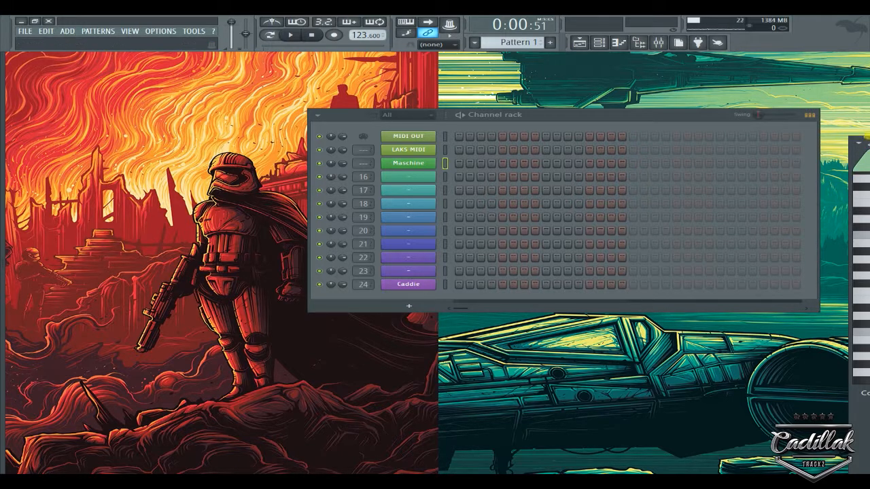
# - Shrink the Maschine piano roll to a narrow window and place it clear of the channel rack
pyautogui.moveTo(850, 153); pyautogui.dragTo(542, 202)
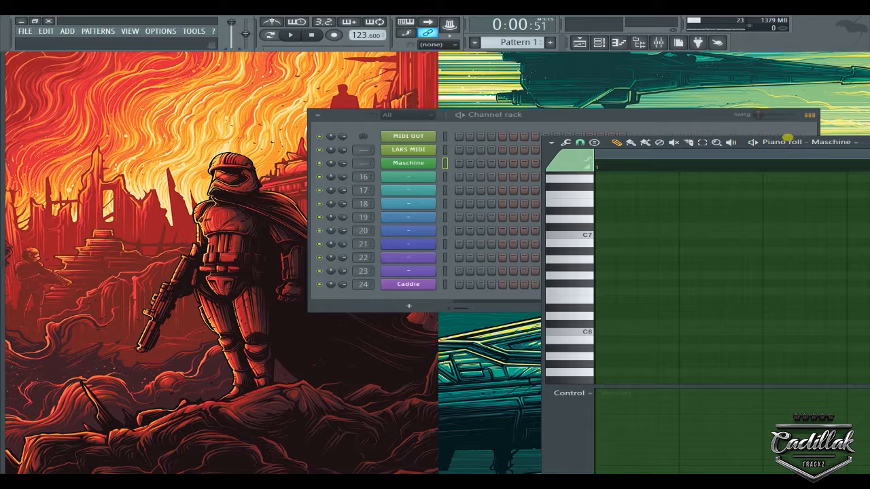
pyautogui.moveTo(786, 141); pyautogui.dragTo(336, 100)
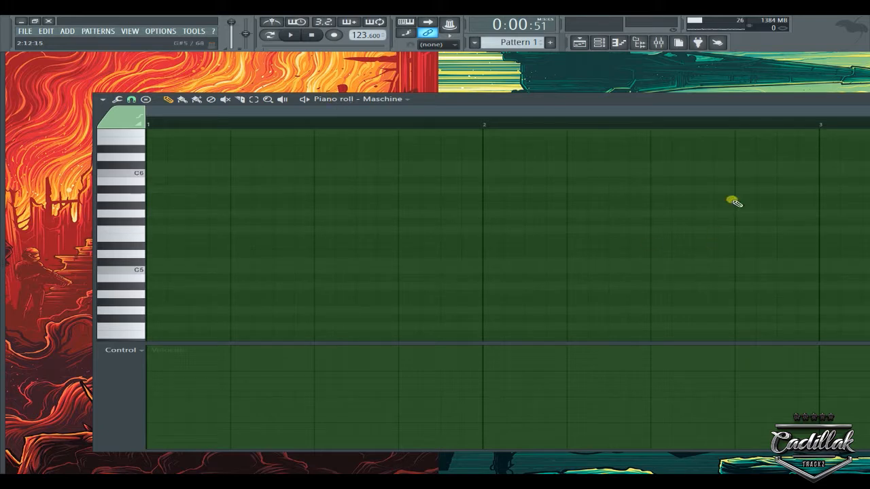
pyautogui.moveTo(683, 101); pyautogui.dragTo(63, 314)
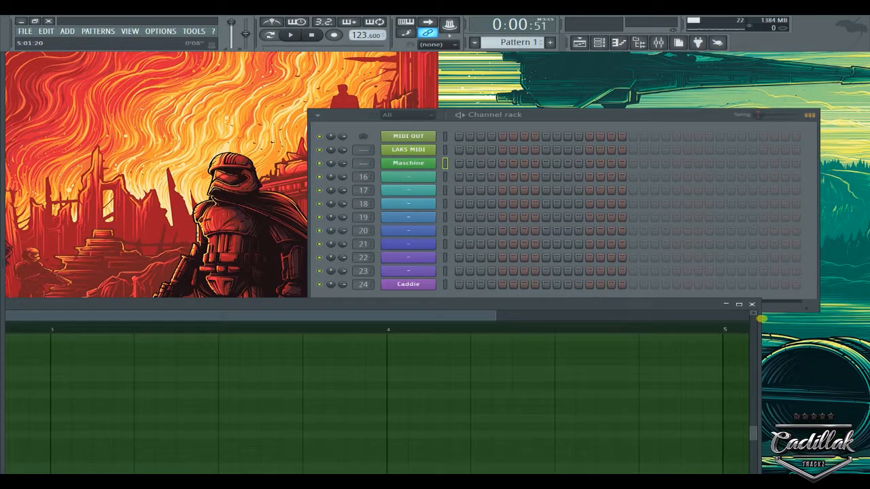
pyautogui.moveTo(758, 325); pyautogui.dragTo(215, 325)
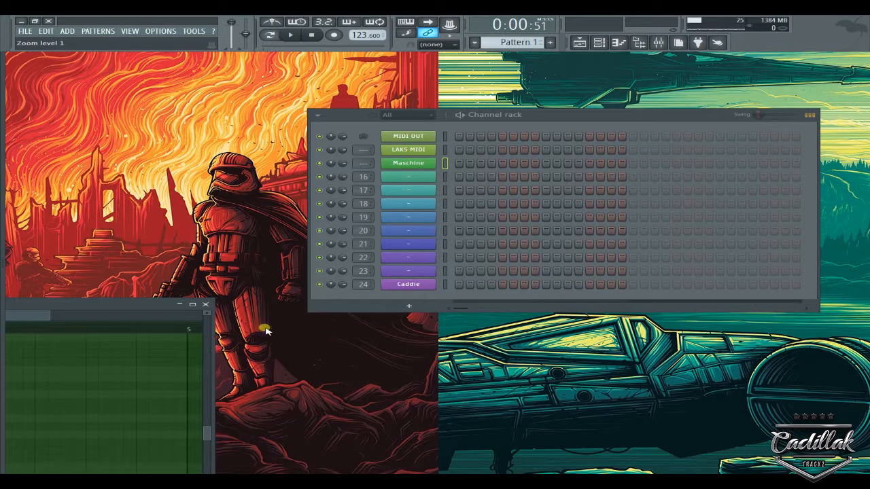
pyautogui.moveTo(142, 299); pyautogui.dragTo(401, 261)
pyautogui.moveTo(122, 268); pyautogui.dragTo(599, 273)
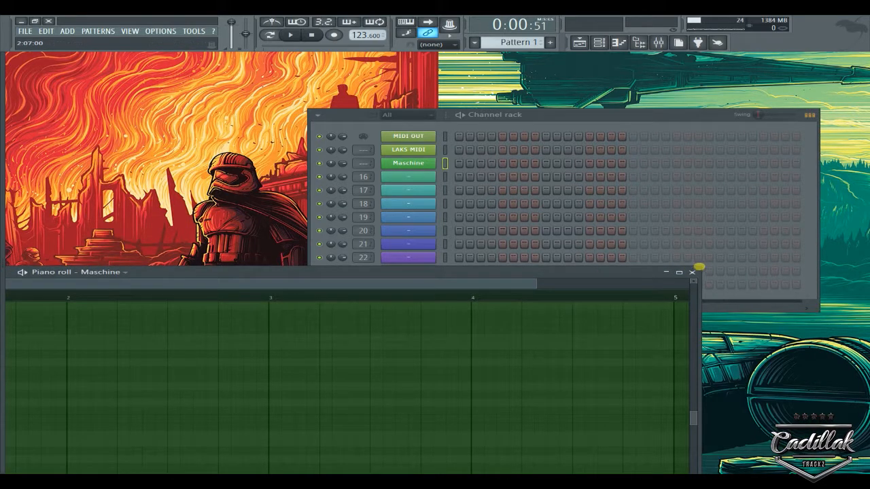
pyautogui.moveTo(700, 269); pyautogui.dragTo(24, 313)
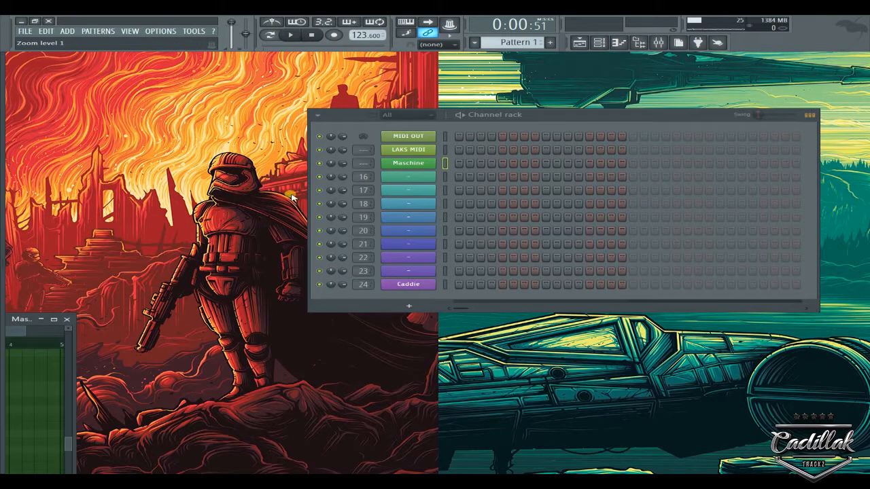
# - Insert a Nexus.64 instrument directly below the Maschine channel and move its window off the channel names
pyautogui.moveTo(565, 113); pyautogui.dragTo(380, 102)
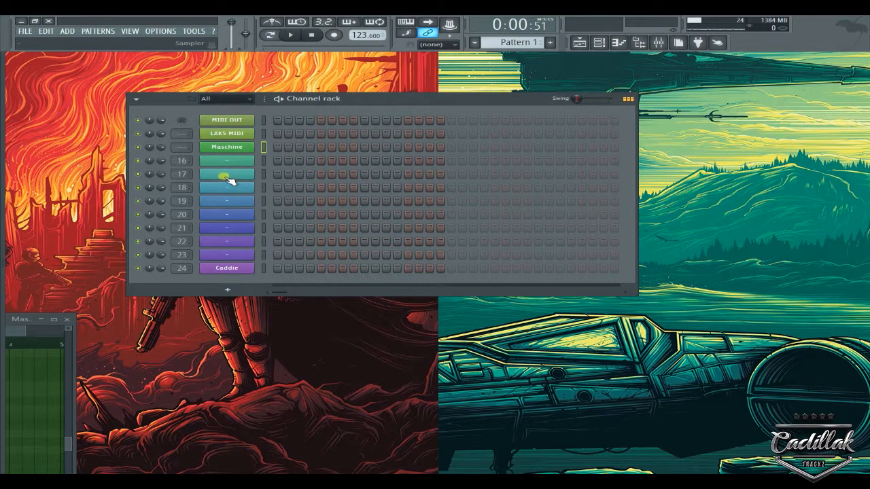
pyautogui.rightClick(248, 160)
pyautogui.click(238, 160)
pyautogui.rightClick(239, 161)
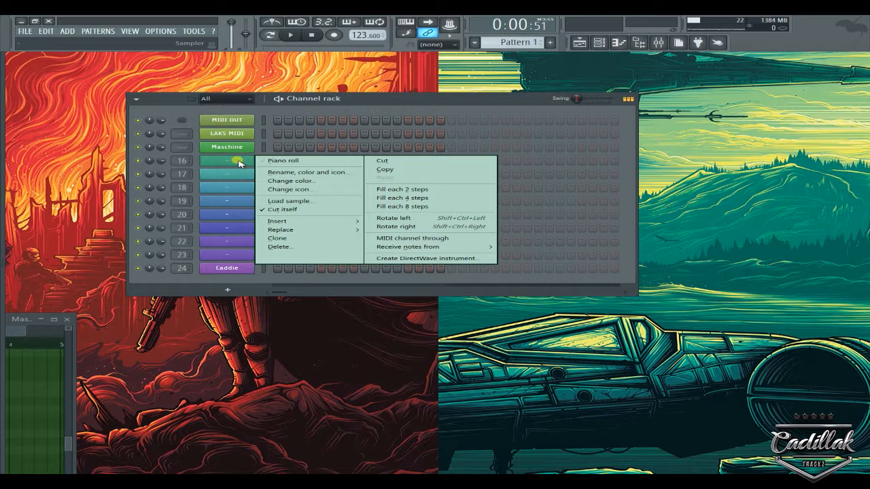
pyautogui.moveTo(297, 224)
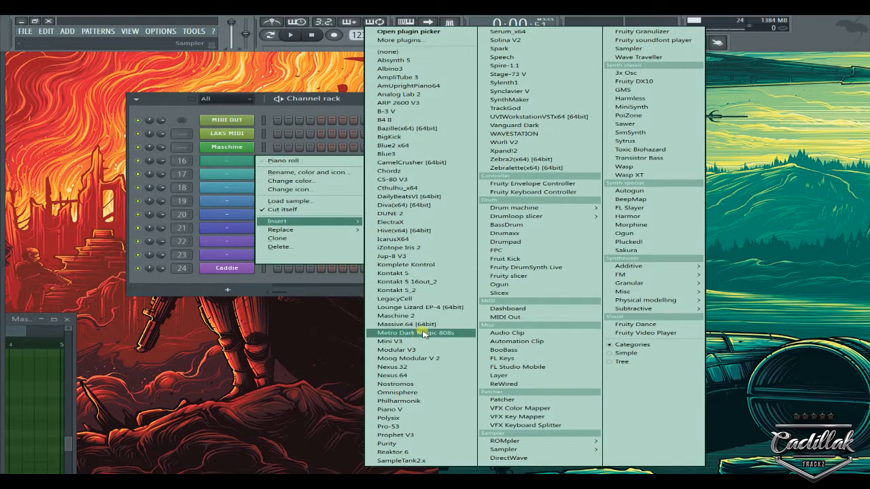
pyautogui.click(425, 375)
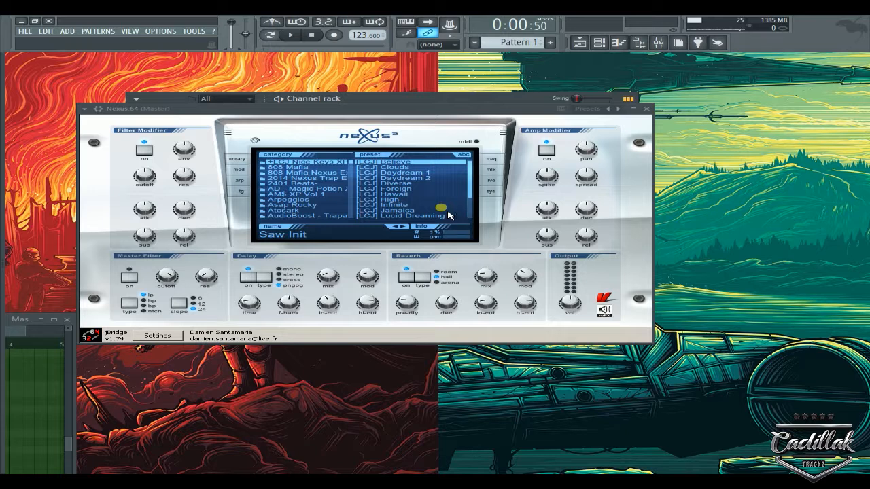
pyautogui.moveTo(373, 112); pyautogui.dragTo(563, 181)
pyautogui.click(139, 140)
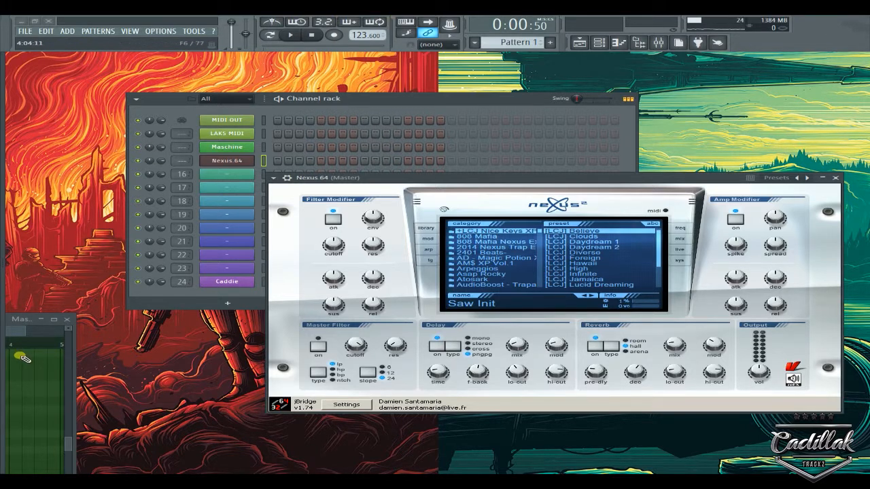
# - Show the mixer, open the Master track's YS limiter, and reposition the YS and Nexus.64 windows over the mixer
pyautogui.press('F9')
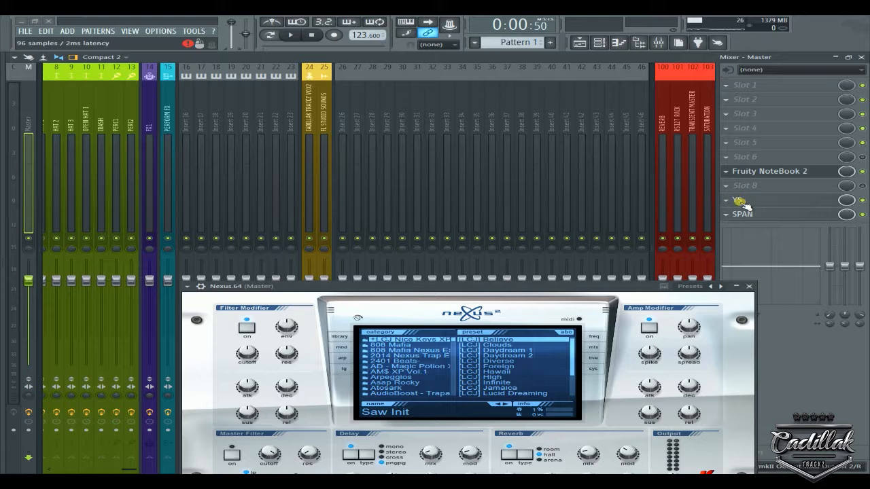
pyautogui.click(762, 204)
pyautogui.moveTo(151, 185); pyautogui.dragTo(152, 170)
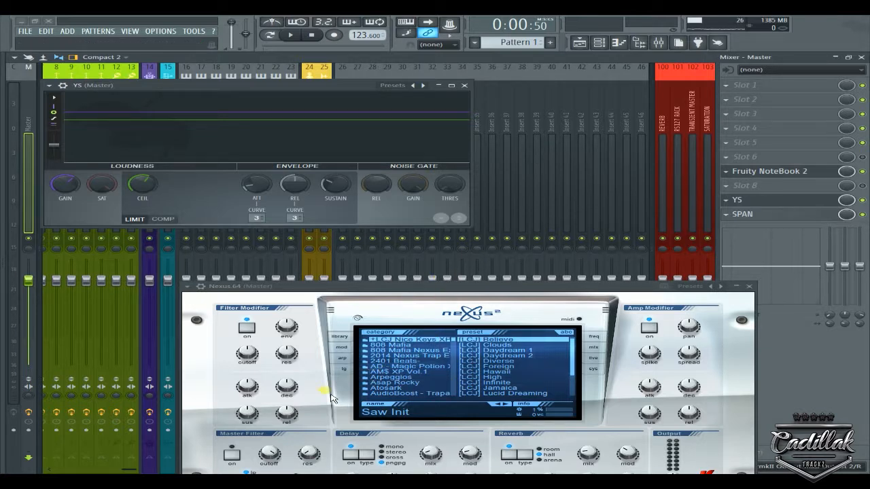
pyautogui.moveTo(384, 286); pyautogui.dragTo(278, 146)
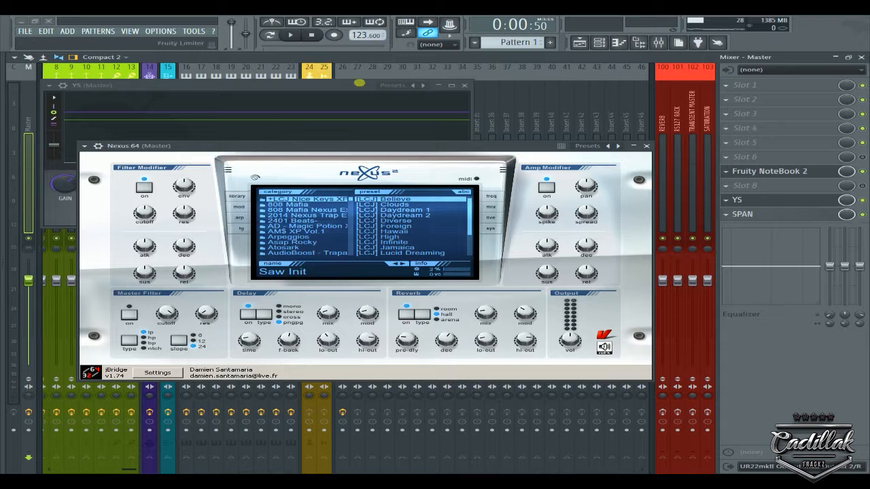